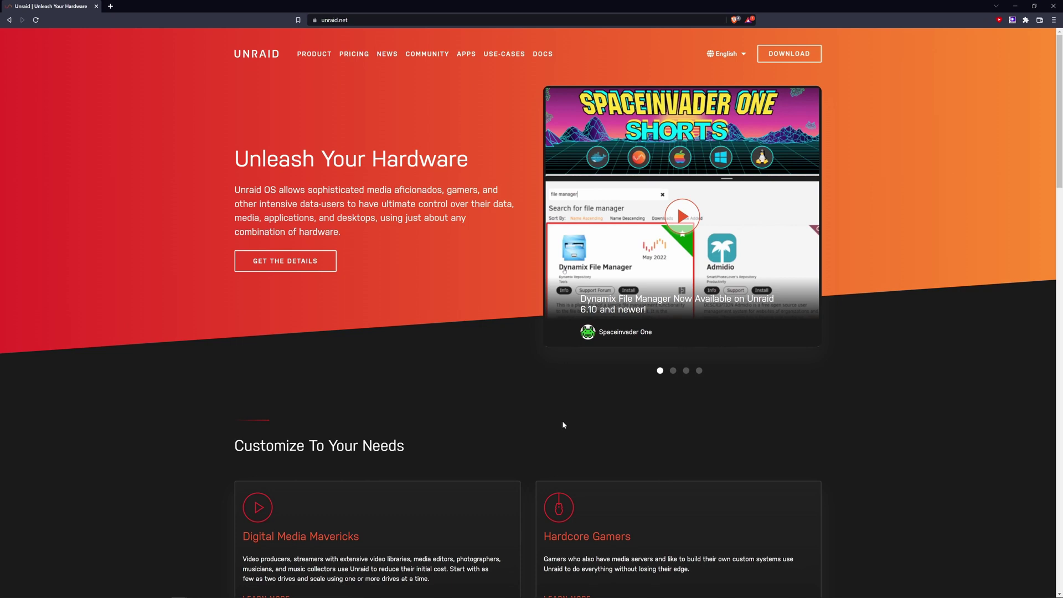
Go to the Unraid download page and scroll down to the stable releases.
{"action": "left_click", "coordinate": [791, 56]}
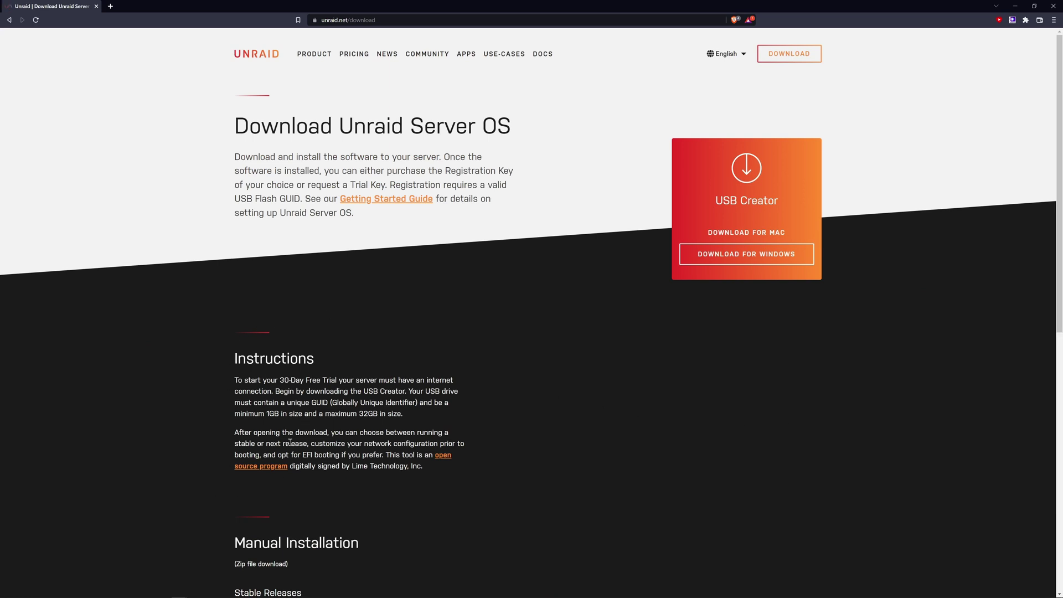
{"action": "scroll", "coordinate": [378, 439], "scroll_direction": "down", "scroll_amount": 6}
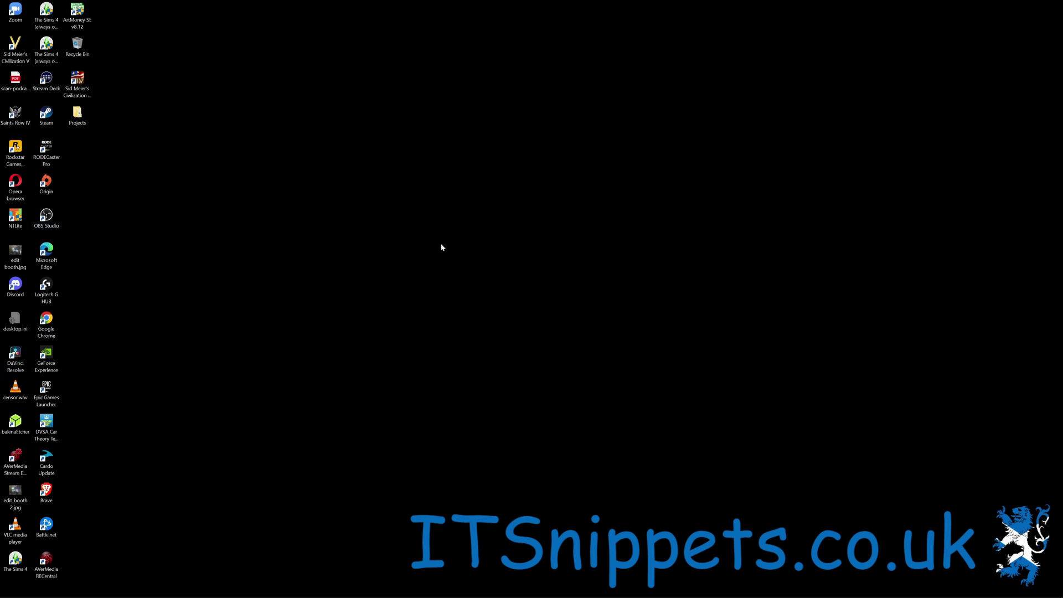
Quick-format the UNRAID (E:) drive as FAT32 with the UNRAID label, confirming the data erase.
{"action": "left_click", "coordinate": [23, 562]}
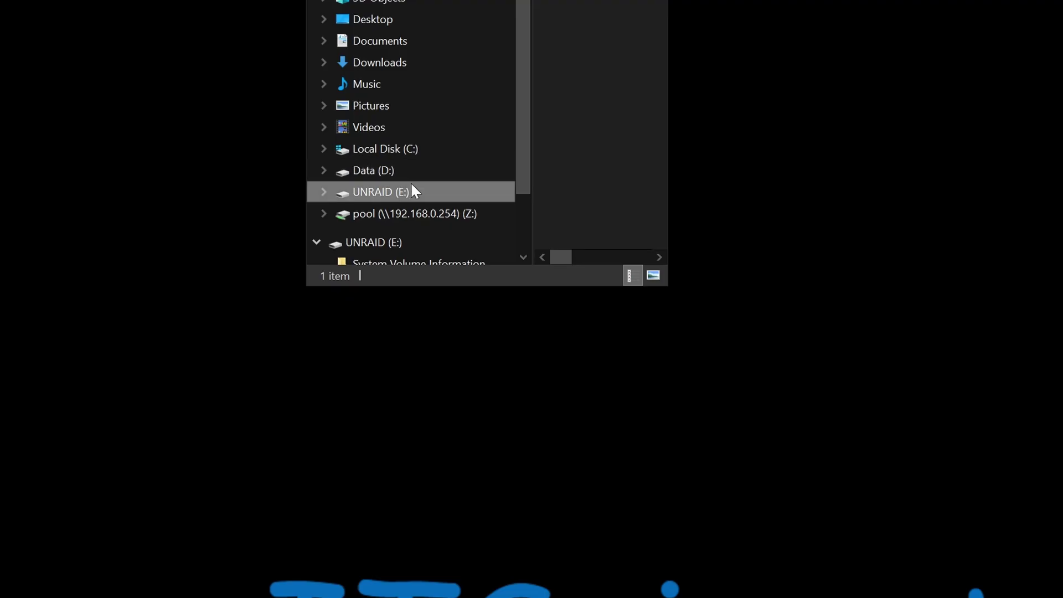
{"action": "right_click", "coordinate": [411, 189]}
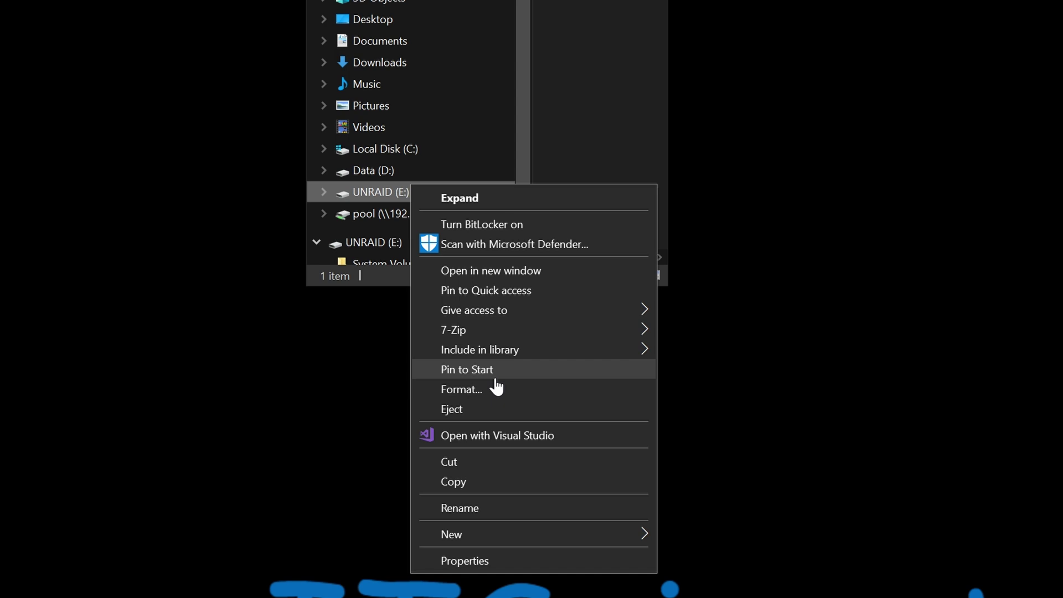
{"action": "left_click", "coordinate": [493, 391]}
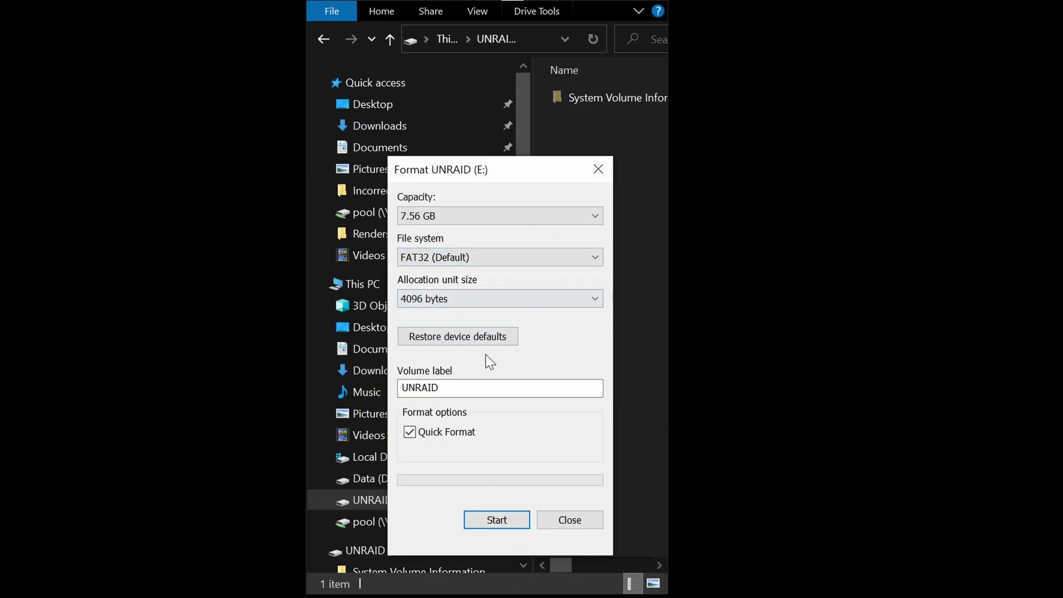
{"action": "double_click", "coordinate": [477, 388]}
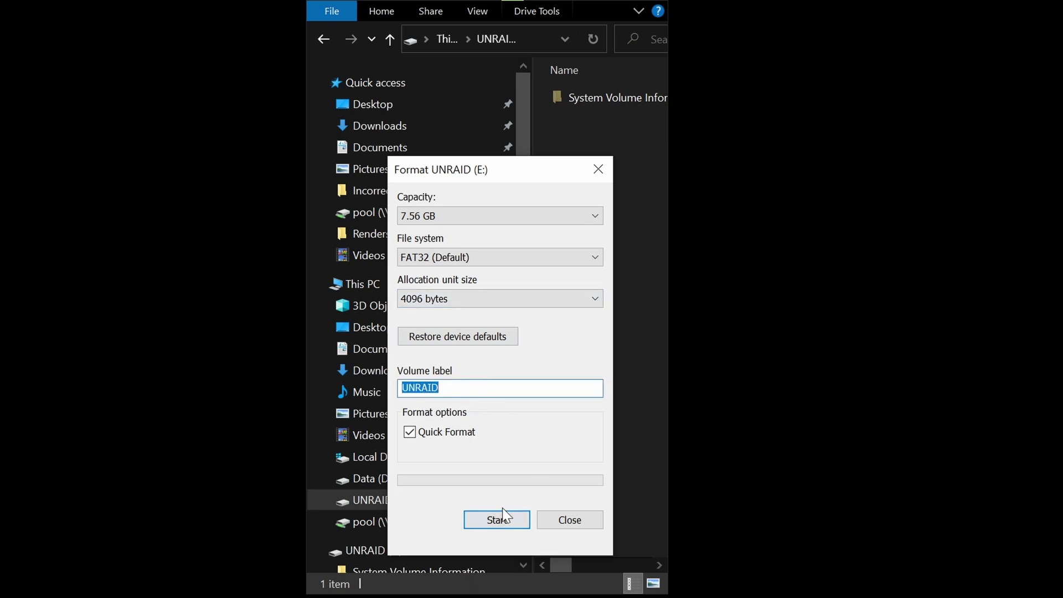
{"action": "left_click", "coordinate": [503, 533]}
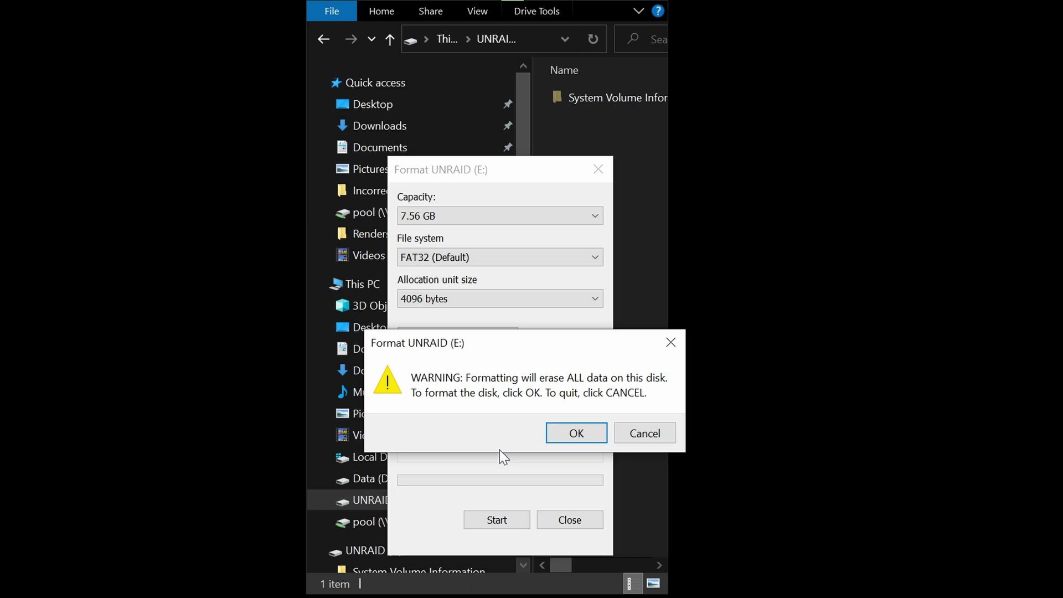
{"action": "left_click", "coordinate": [572, 432]}
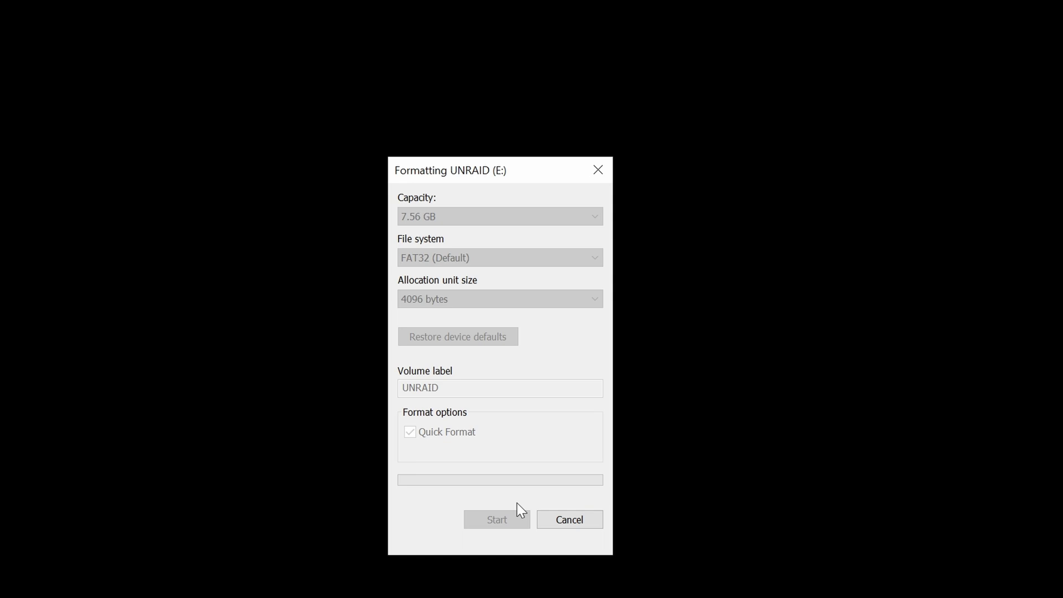
{"action": "left_click", "coordinate": [631, 435]}
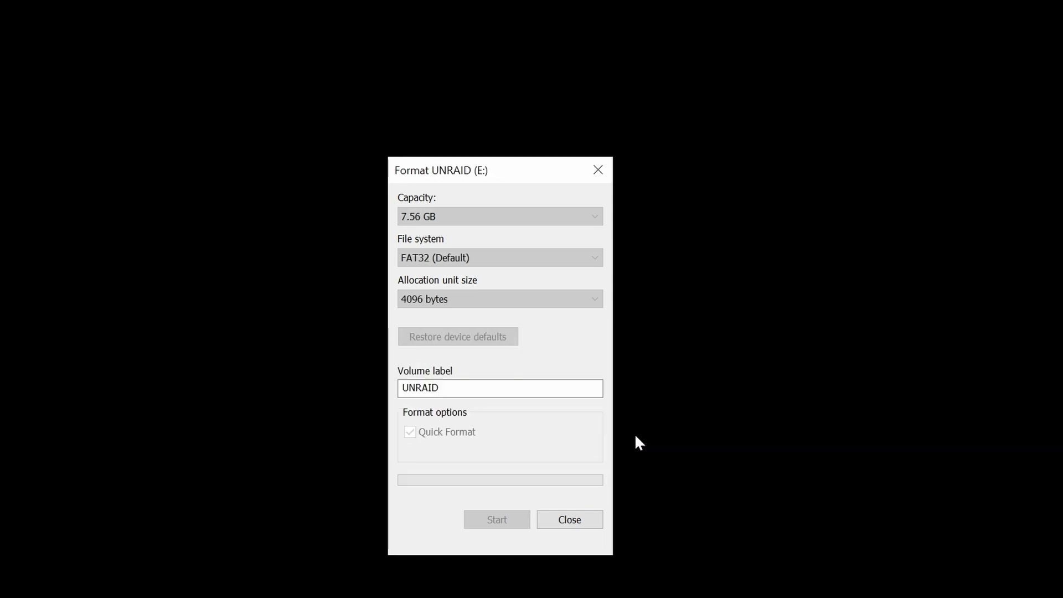
Close the Format window and open unRAIDServer-6.10.3-x86_64.zip from the Desktop folder.
{"action": "left_click", "coordinate": [589, 526]}
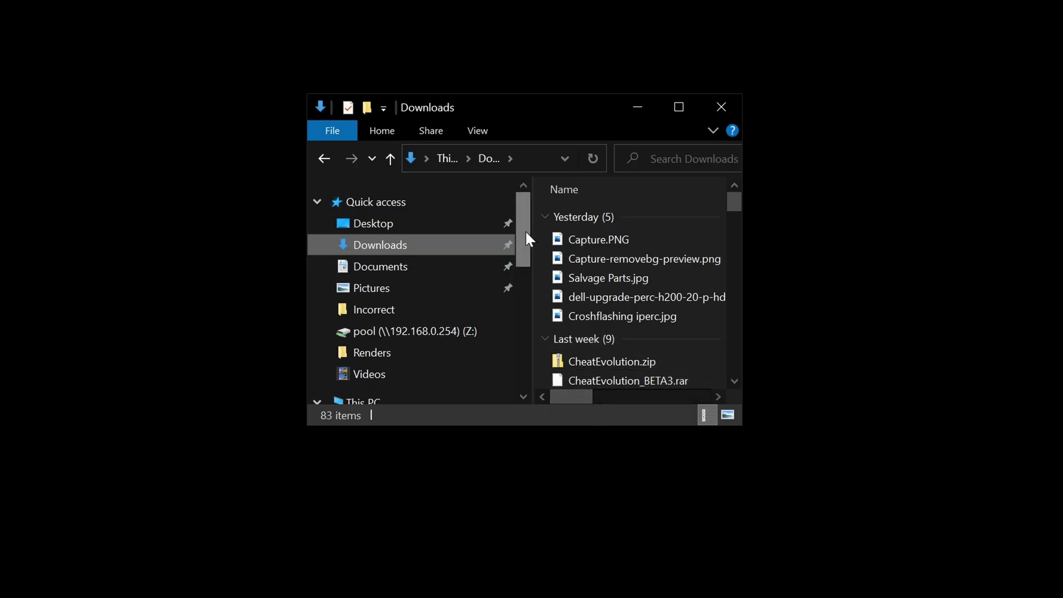
{"action": "left_click_drag", "start_coordinate": [525, 230], "coordinate": [512, 348]}
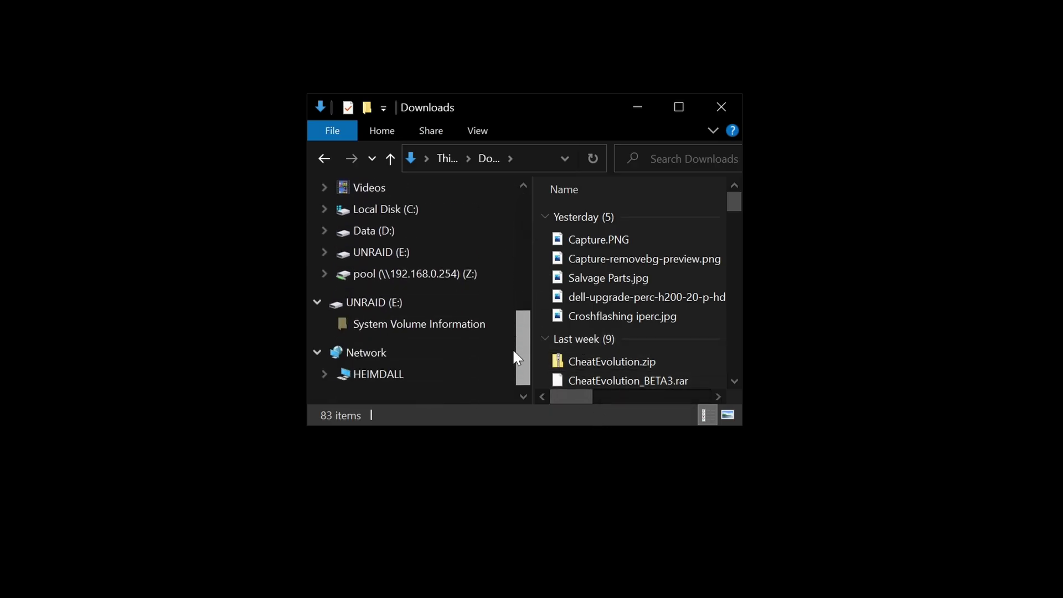
{"action": "left_click", "coordinate": [399, 305]}
{"action": "left_click_drag", "start_coordinate": [520, 339], "coordinate": [528, 213]}
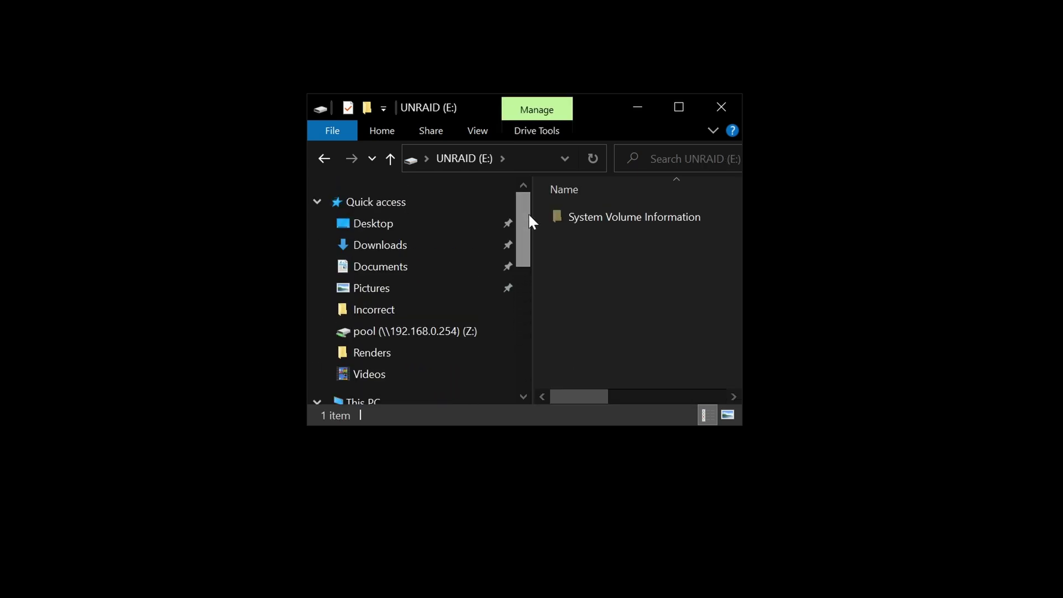
{"action": "left_click", "coordinate": [415, 208]}
{"action": "left_click", "coordinate": [412, 223]}
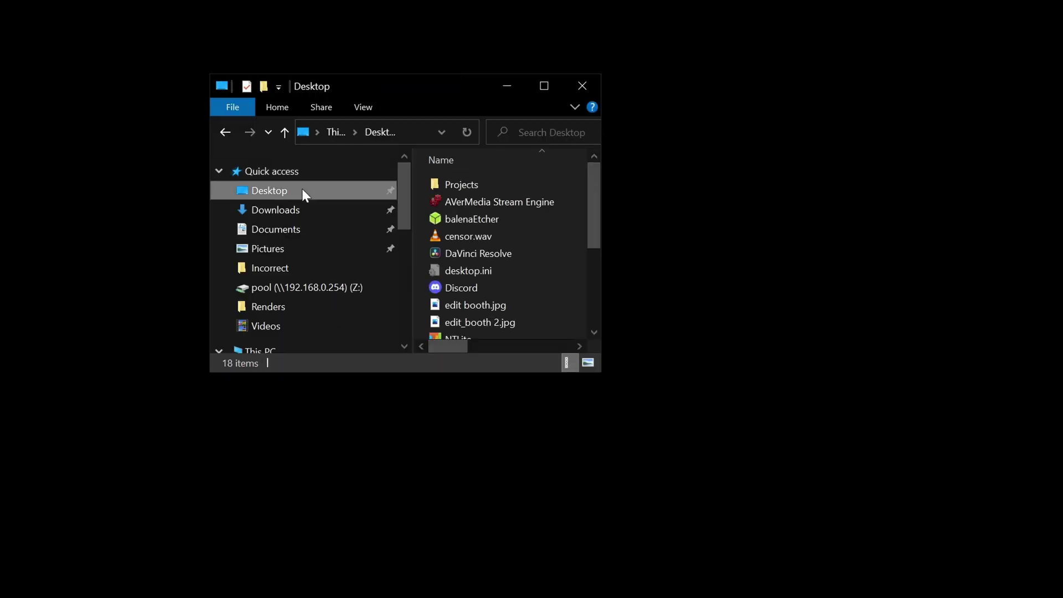
{"action": "left_click_drag", "start_coordinate": [595, 230], "coordinate": [585, 324]}
{"action": "double_click", "coordinate": [496, 314]}
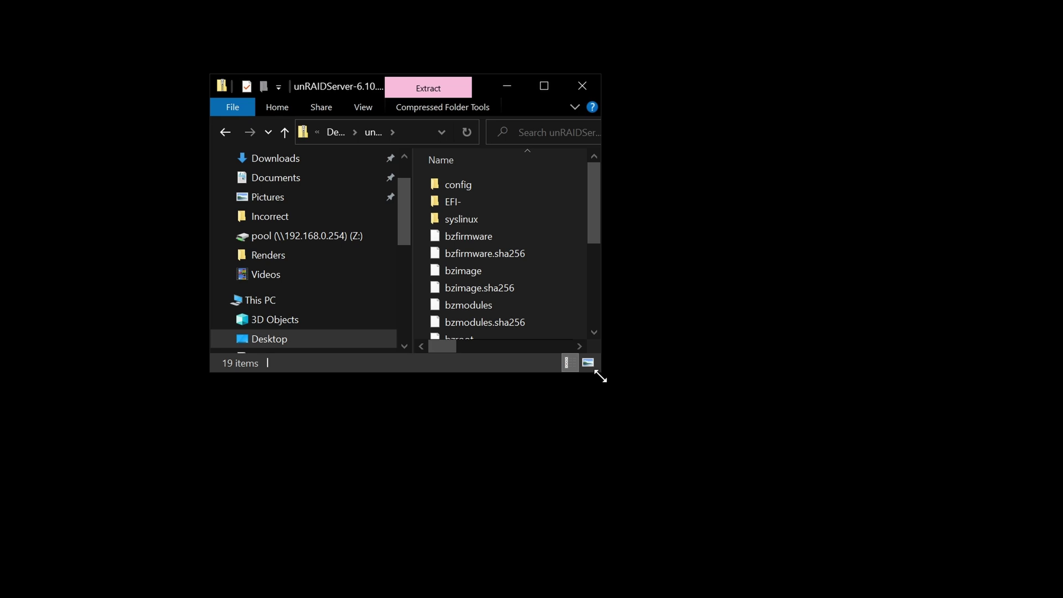
Select all 19 items in the zip, then switch to the UNRAID (E:) drive.
{"action": "left_click_drag", "start_coordinate": [601, 377], "coordinate": [882, 545]}
{"action": "left_click", "coordinate": [510, 360]}
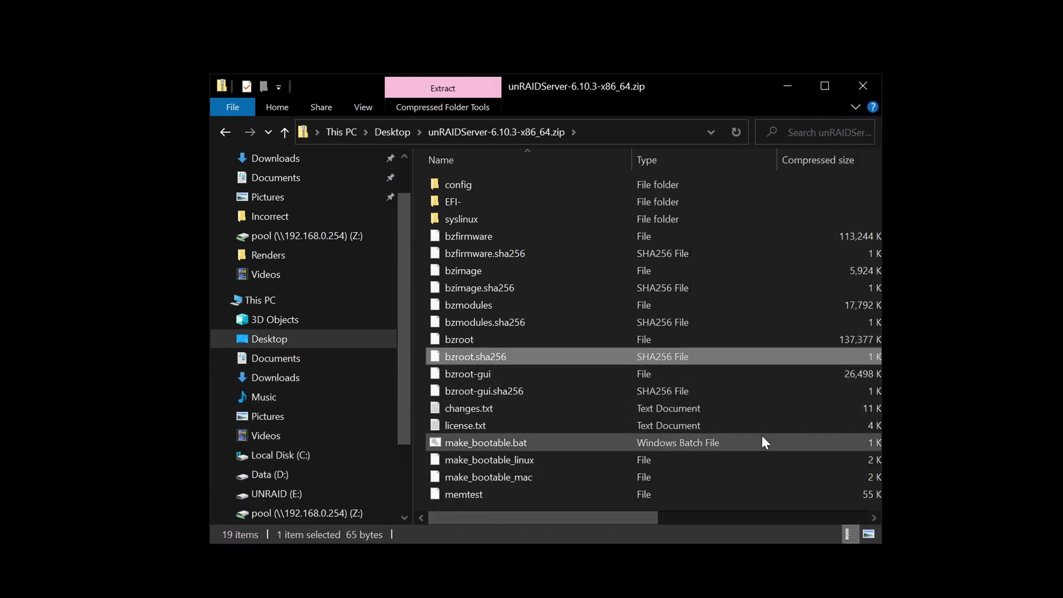
{"action": "key", "text": "ctrl+a"}
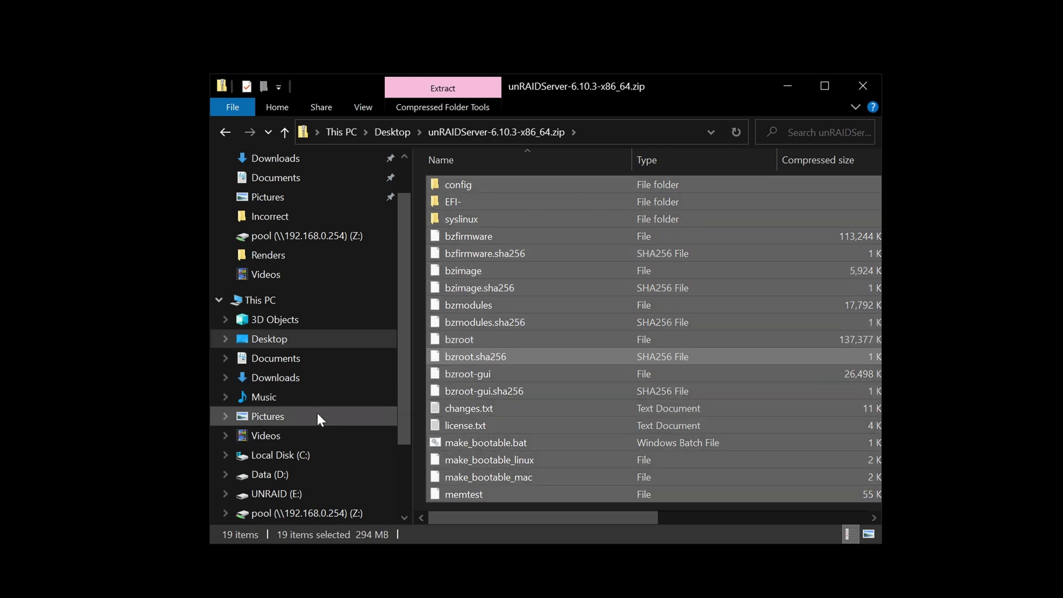
{"action": "left_click", "coordinate": [287, 496]}
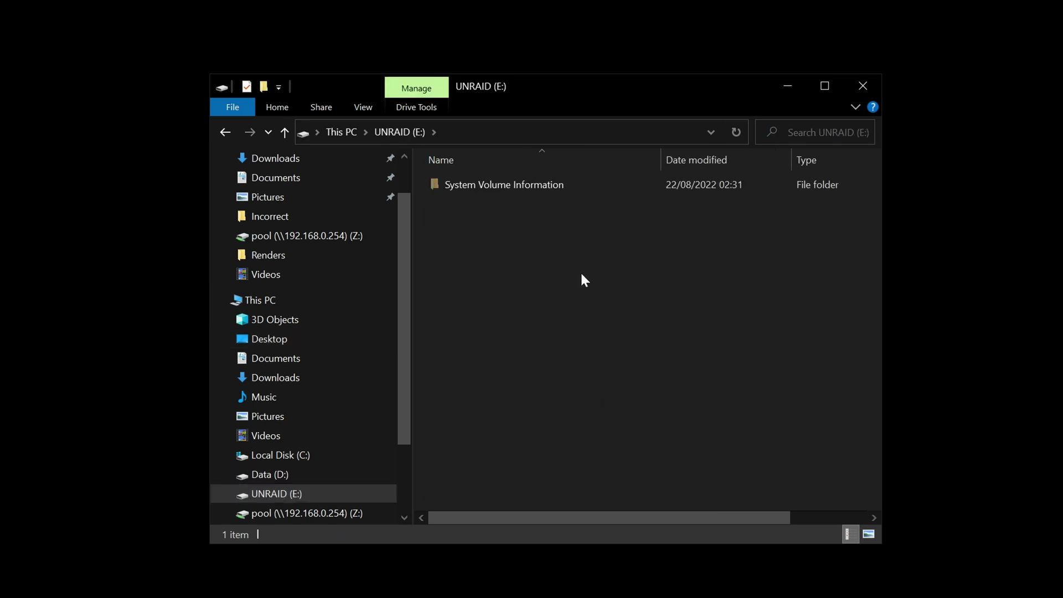
Paste the 19 Unraid files onto UNRAID (E:) and rename the EFI- folder to EFI.
{"action": "key", "text": "ctrl+v"}
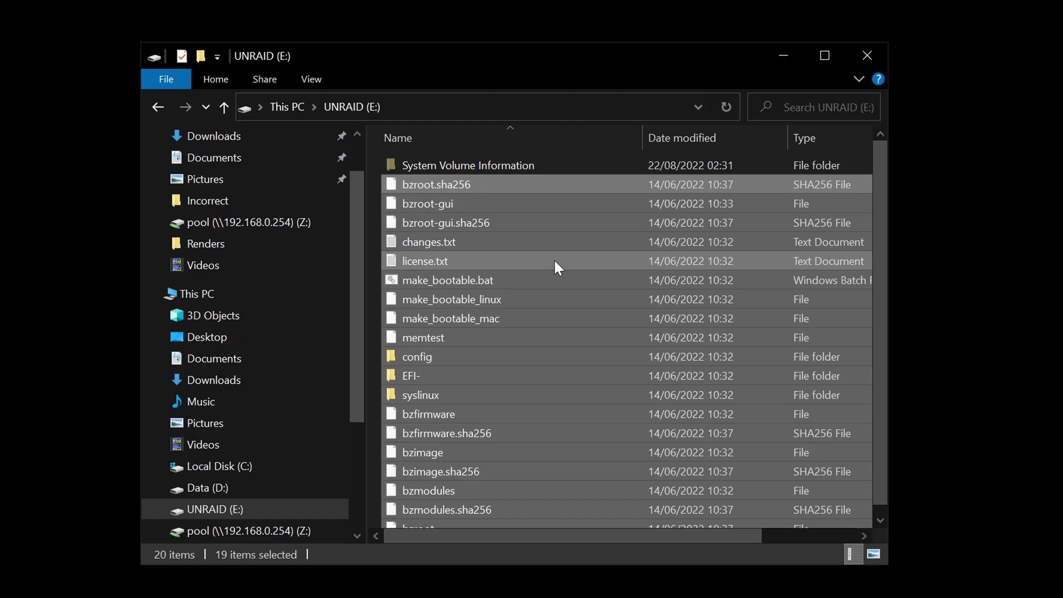
{"action": "left_click", "coordinate": [430, 383]}
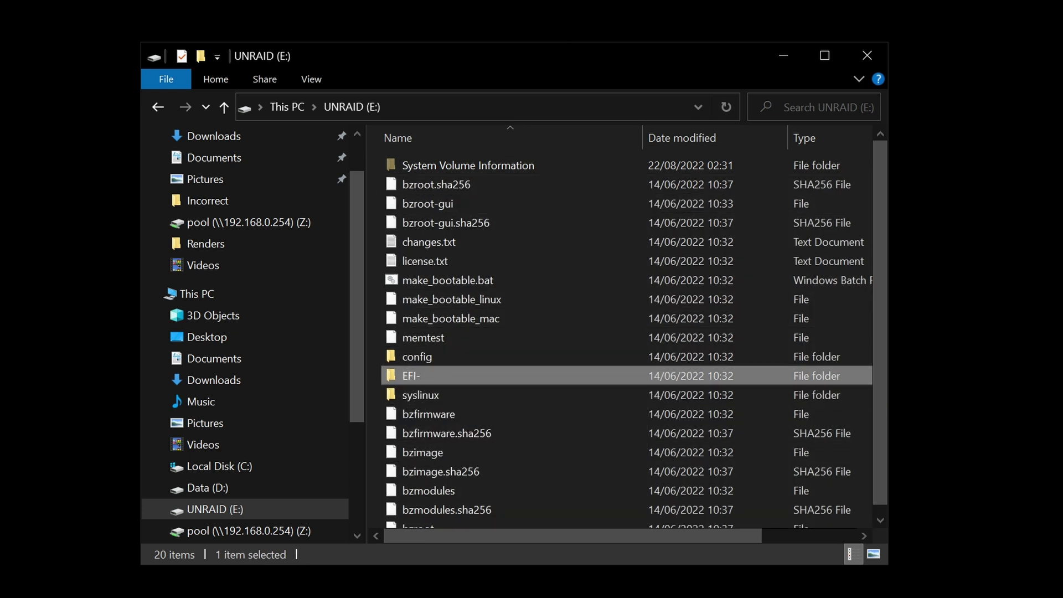
{"action": "key", "text": "F2"}
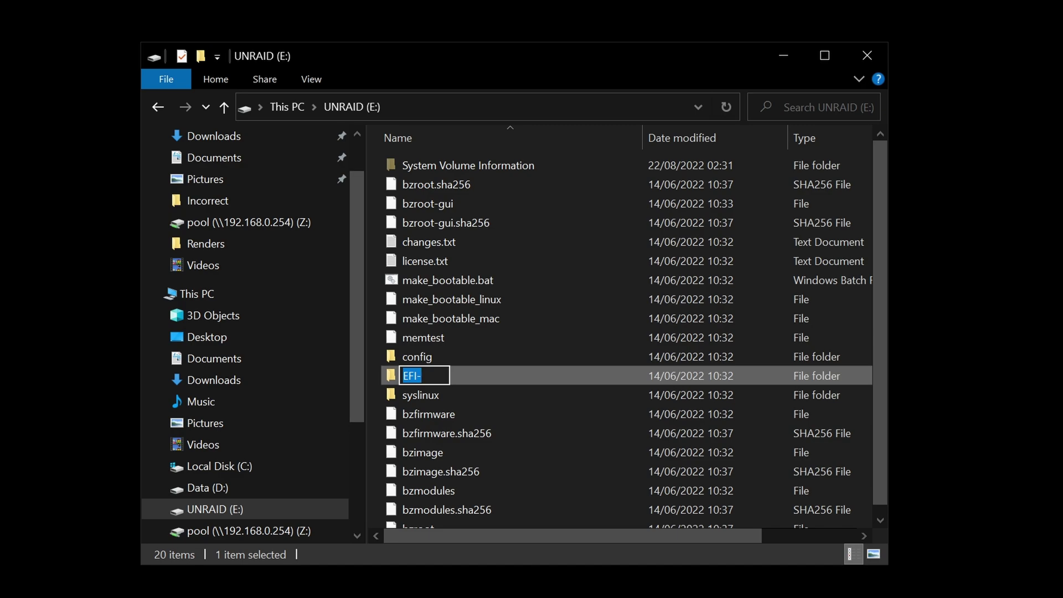
{"action": "key", "text": "End"}
{"action": "key", "text": "BackSpace"}
{"action": "key", "text": "Return"}
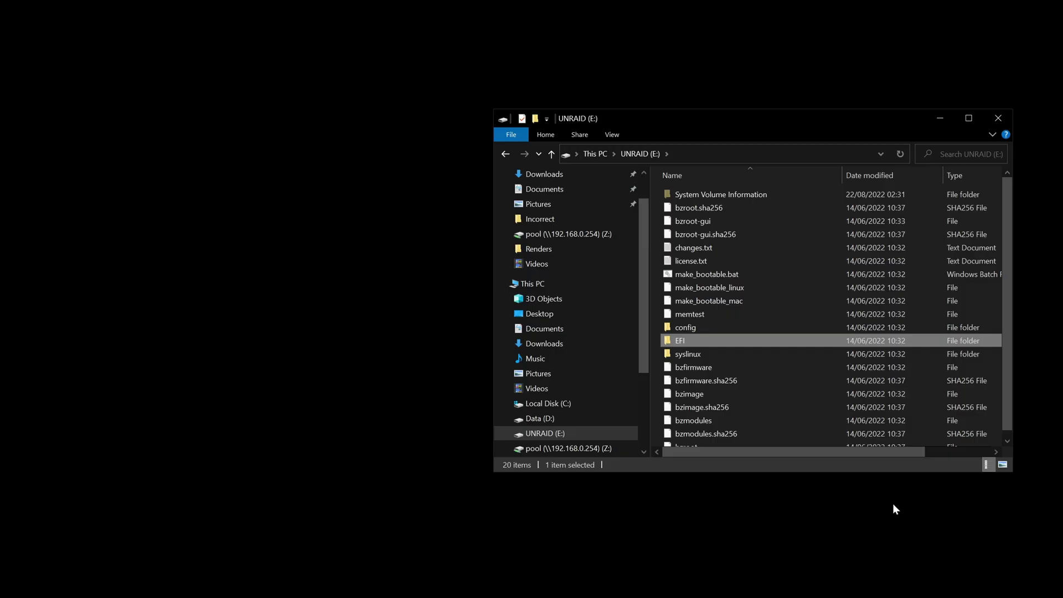
Run make_bootable.bat as administrator after the plain run fails, and let it complete.
{"action": "left_click", "coordinate": [693, 275]}
{"action": "double_click", "coordinate": [692, 274]}
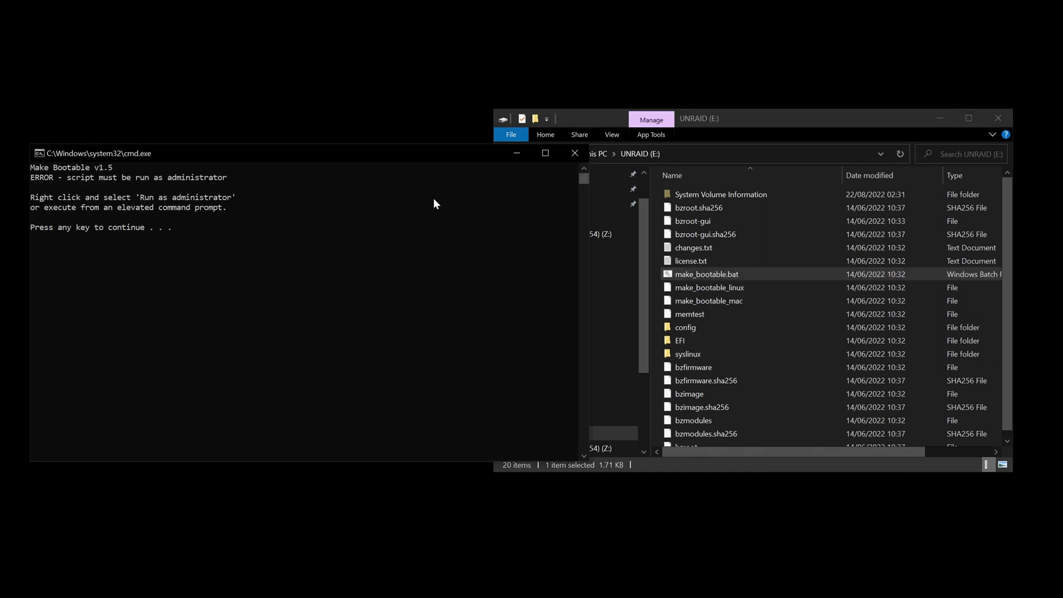
{"action": "left_click", "coordinate": [576, 155]}
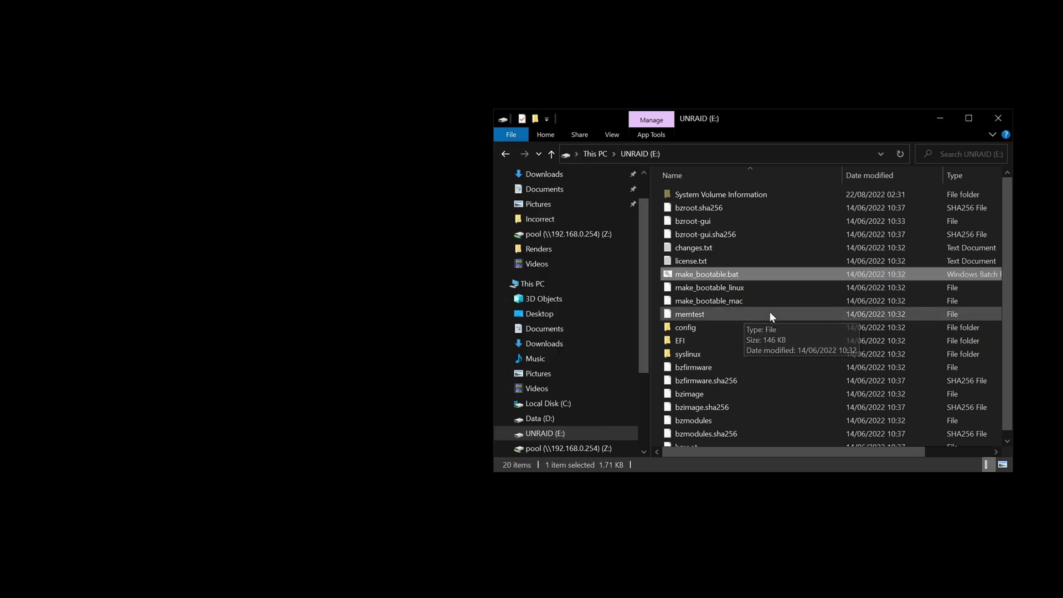
{"action": "right_click", "coordinate": [748, 275]}
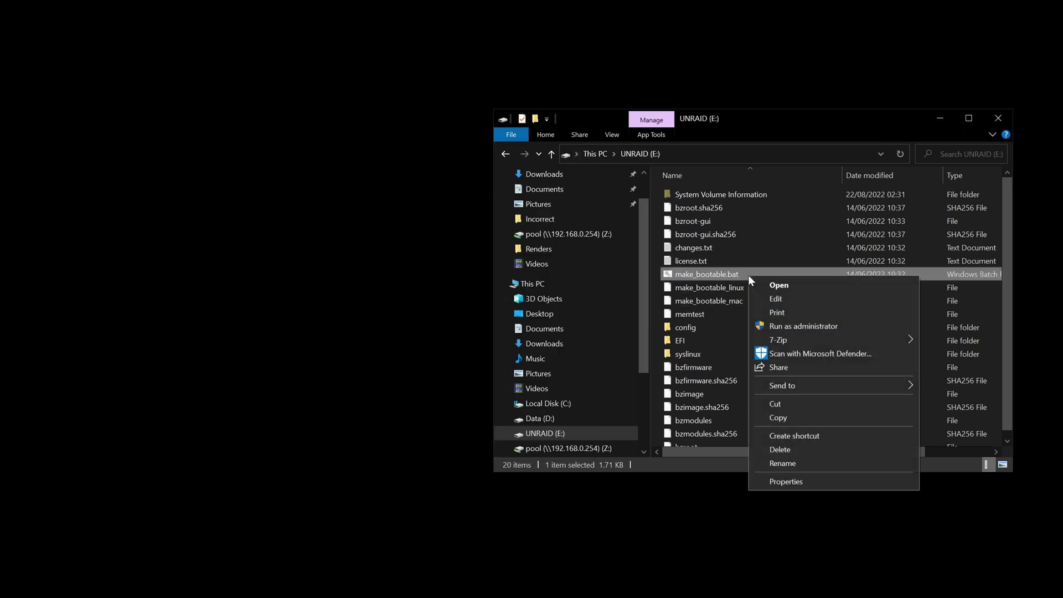
{"action": "left_click", "coordinate": [814, 327]}
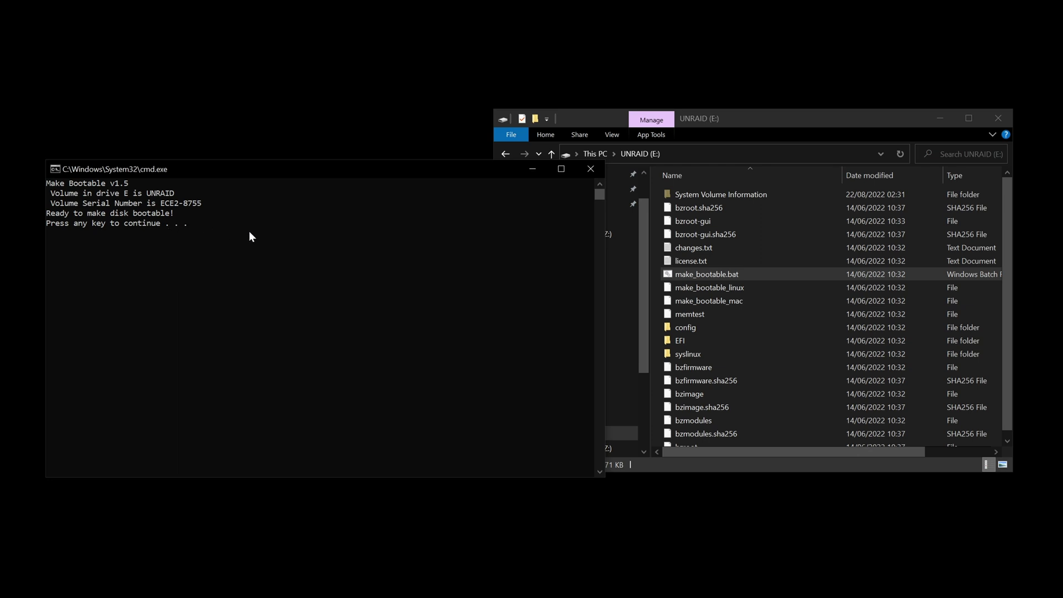
{"action": "key", "text": "Return"}
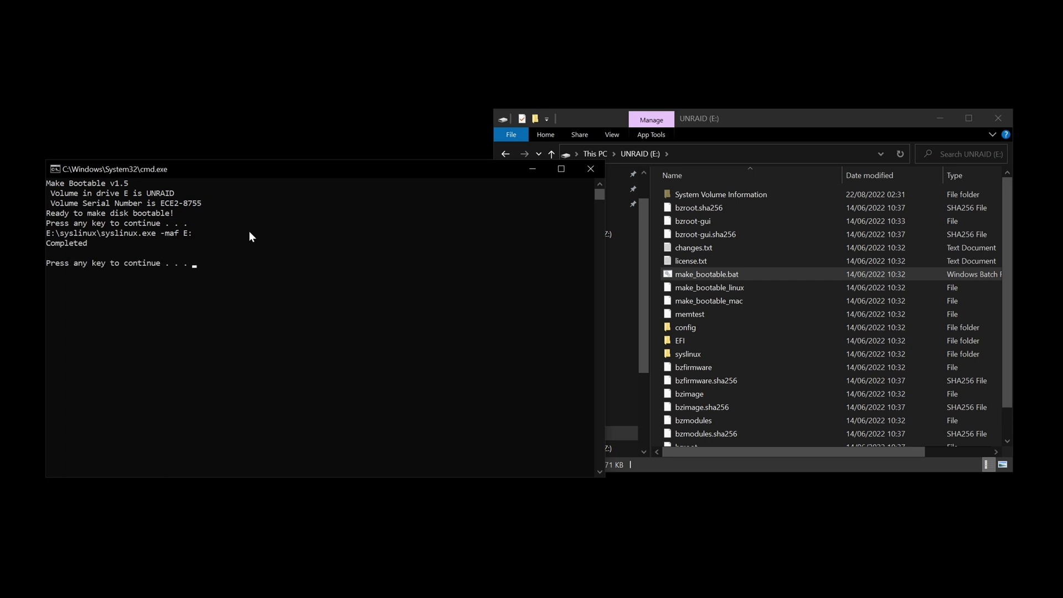
{"action": "key", "text": "Return"}
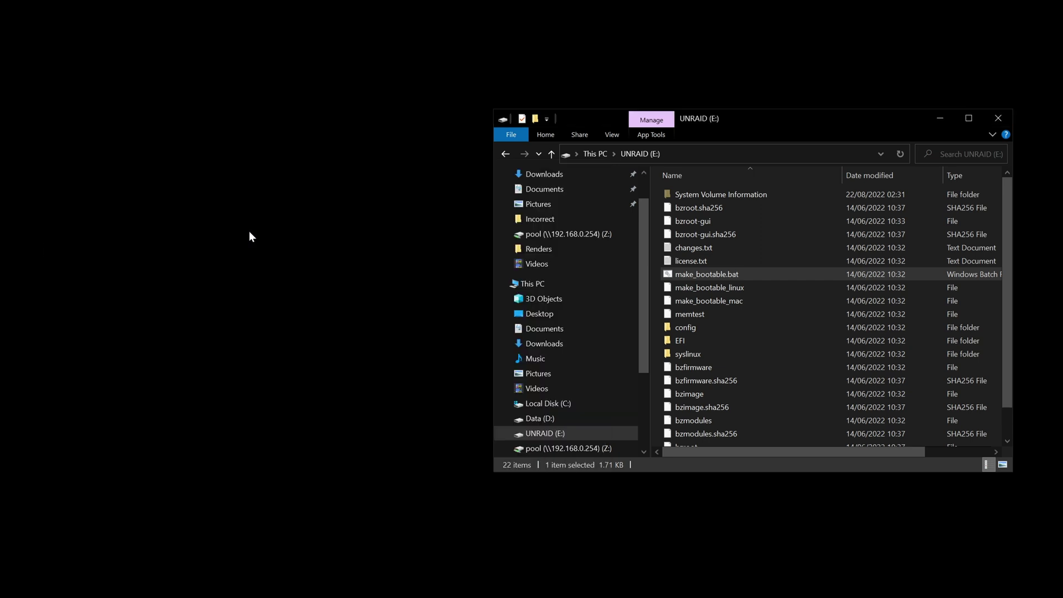